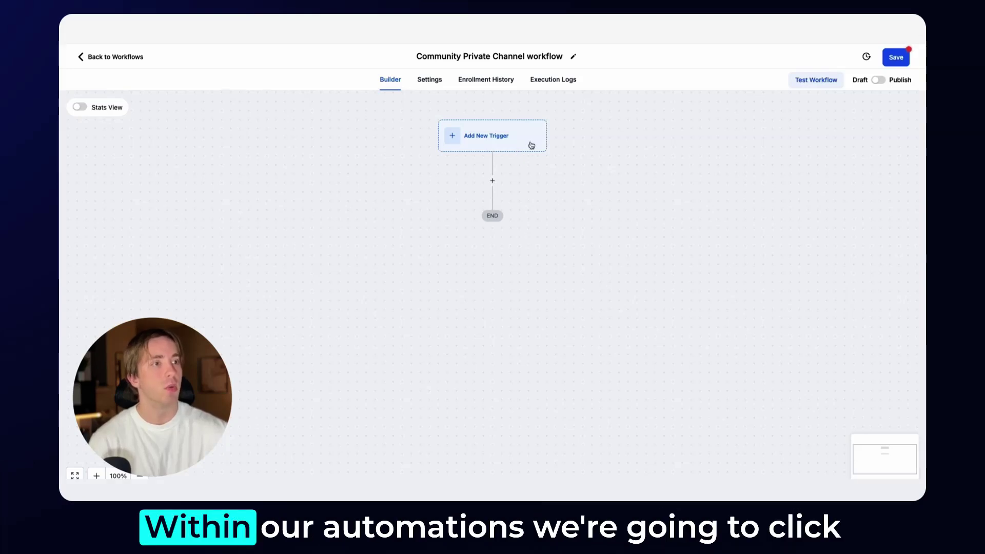
# - Search the trigger list for 'priv', then clear it and scroll down to the Communities triggers
pyautogui.click(454, 136)
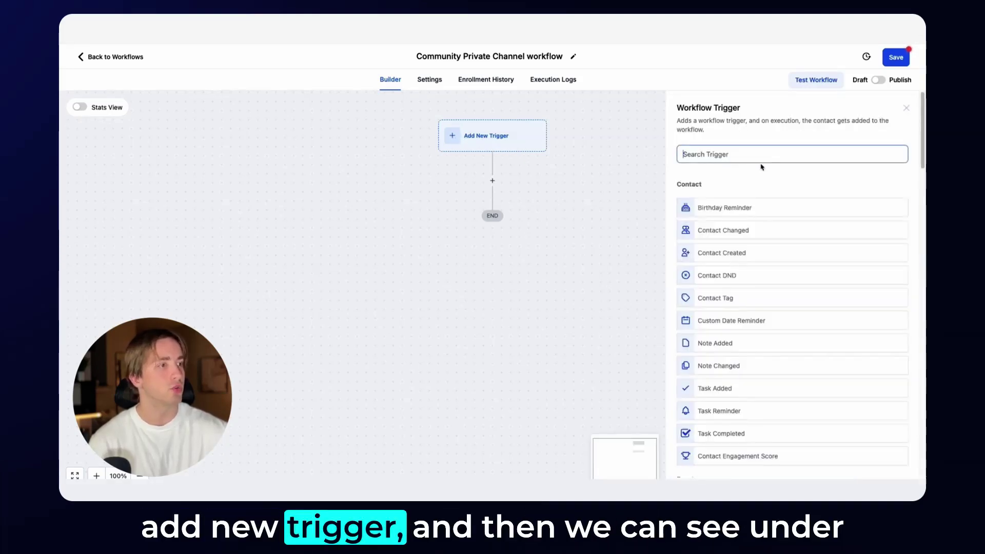
pyautogui.write('priv')
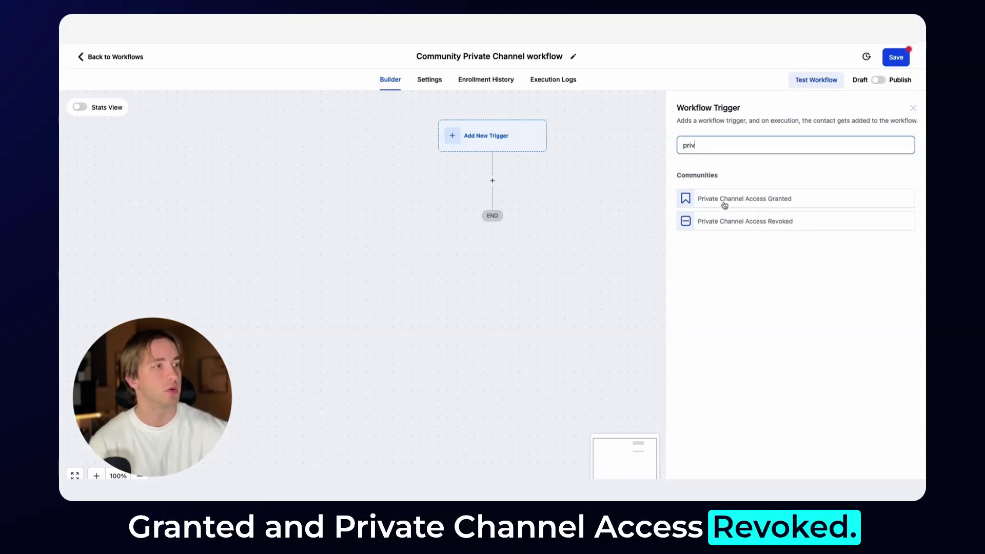
pyautogui.press('BackSpace')
pyautogui.press('BackSpace')
pyautogui.press('BackSpace')
pyautogui.press('BackSpace')
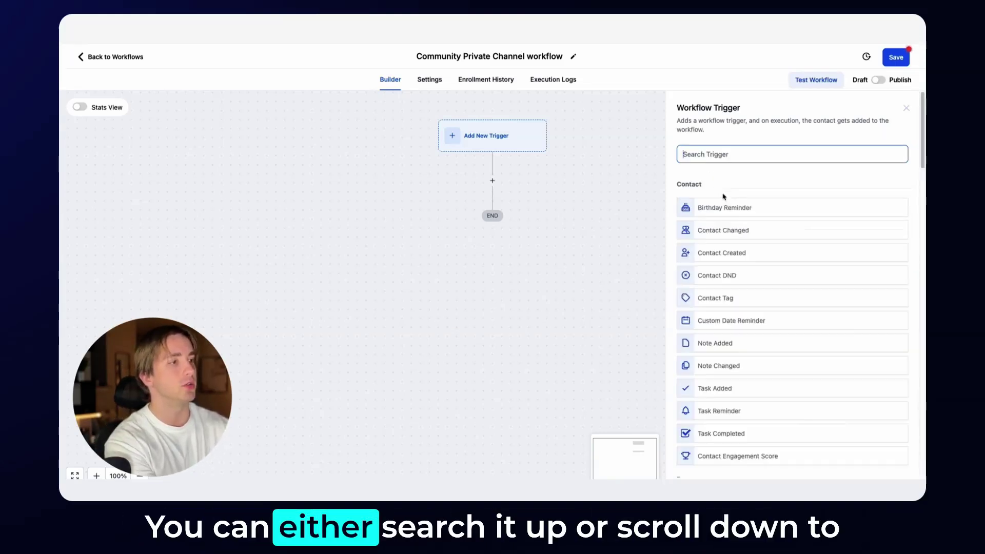
pyautogui.scroll(-8, 732, 241)
pyautogui.scroll(-15, 738, 246)
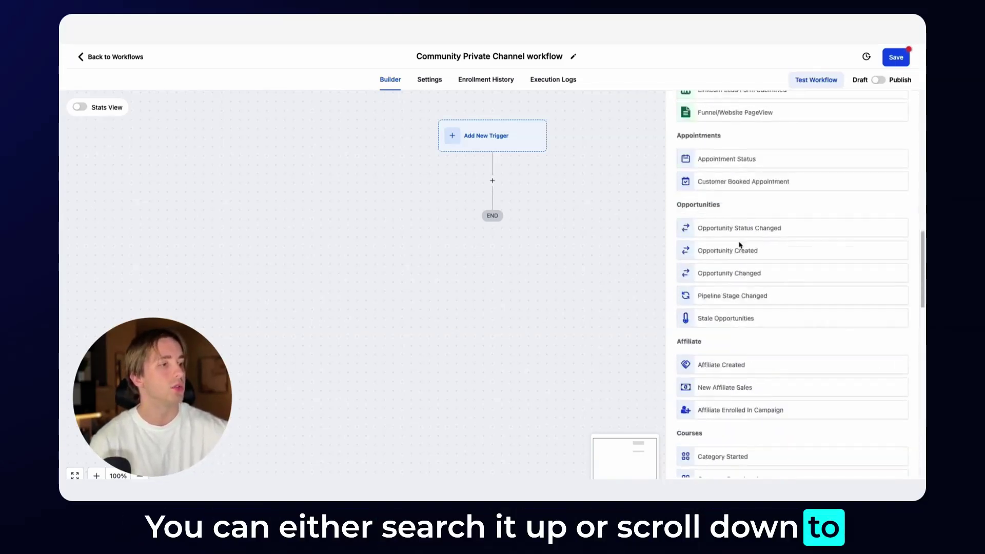
pyautogui.scroll(-10, 739, 245)
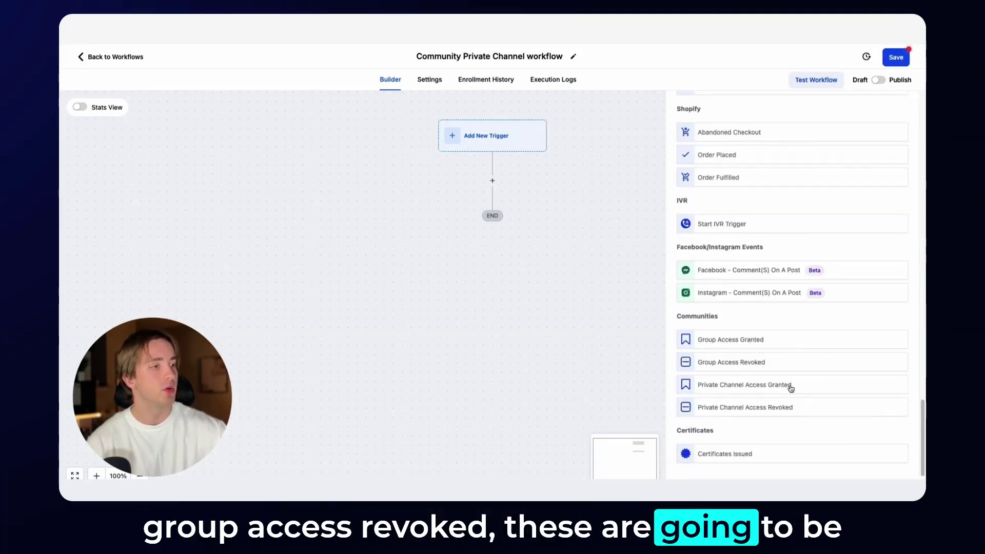
# - Choose the Private Channel Access Granted trigger with the filter Group Is Coaches Corner
pyautogui.click(725, 390)
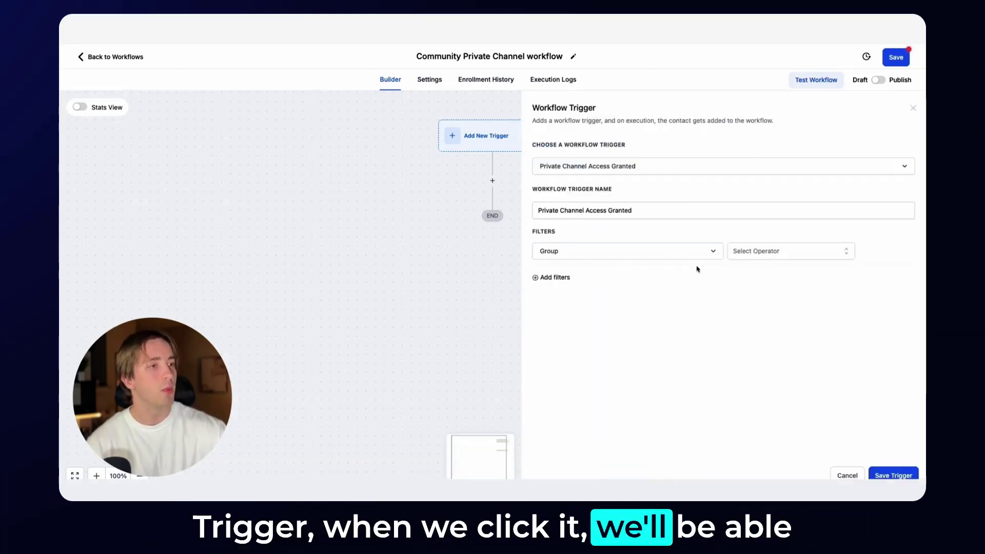
pyautogui.click(753, 254)
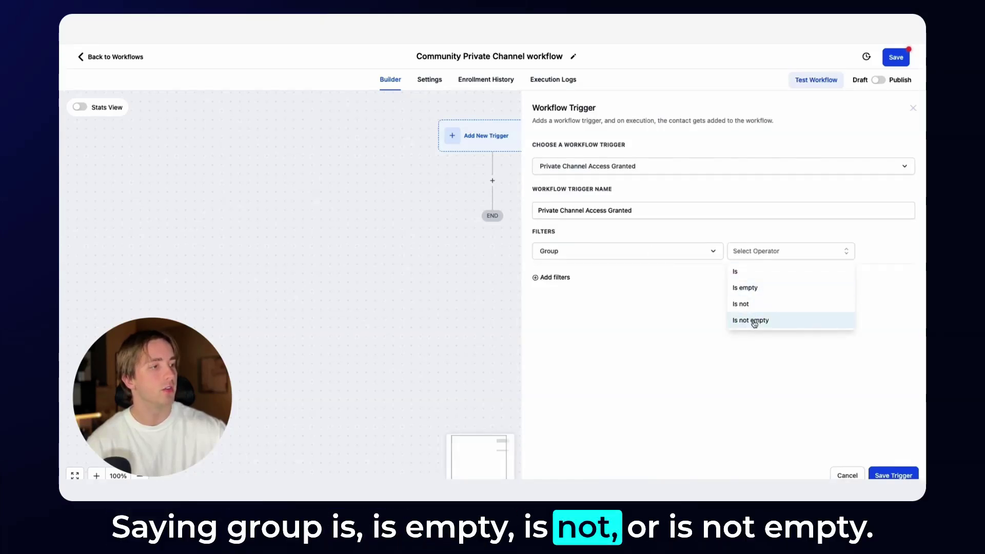
pyautogui.click(743, 272)
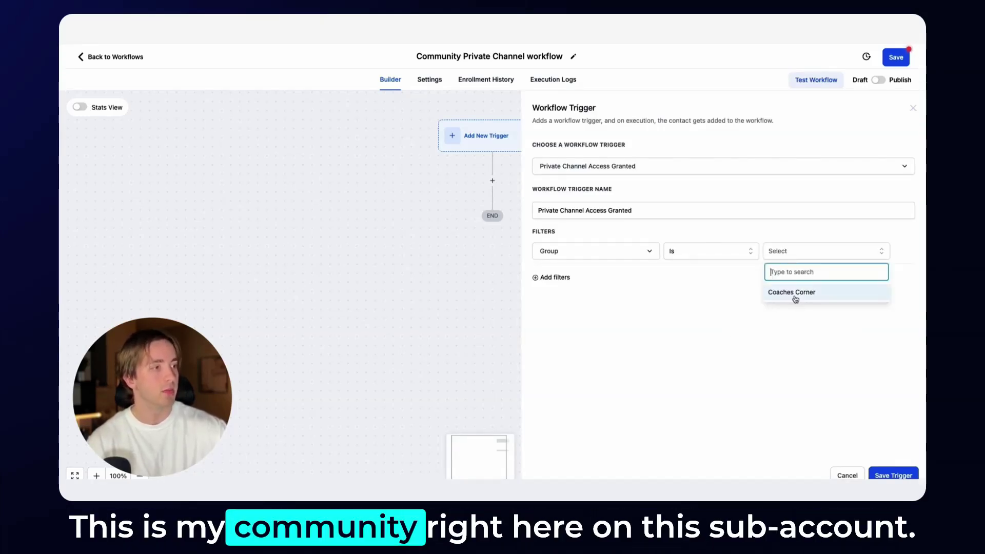
pyautogui.click(795, 299)
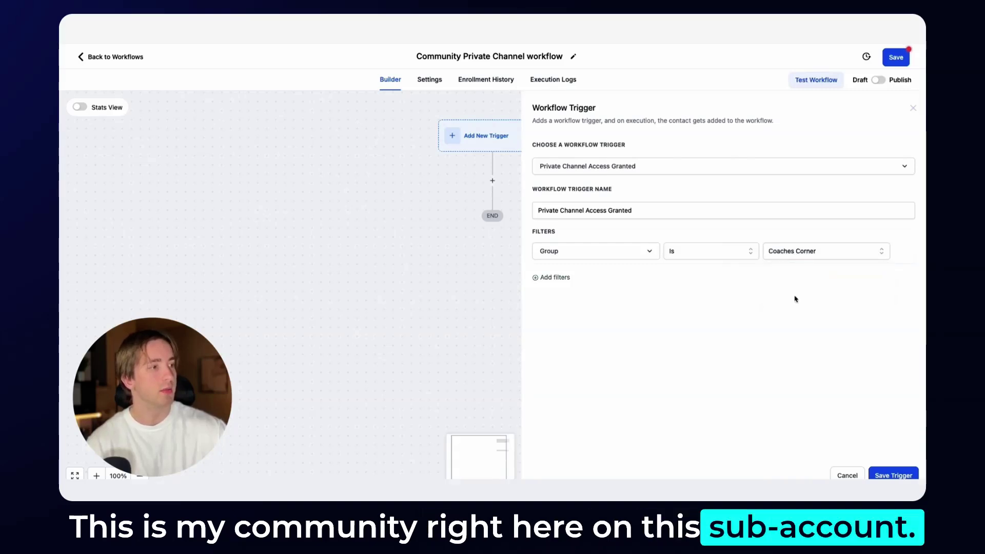
# - Add a second filter: Private Channels Is Private Channel (DISCUSS)
pyautogui.click(556, 280)
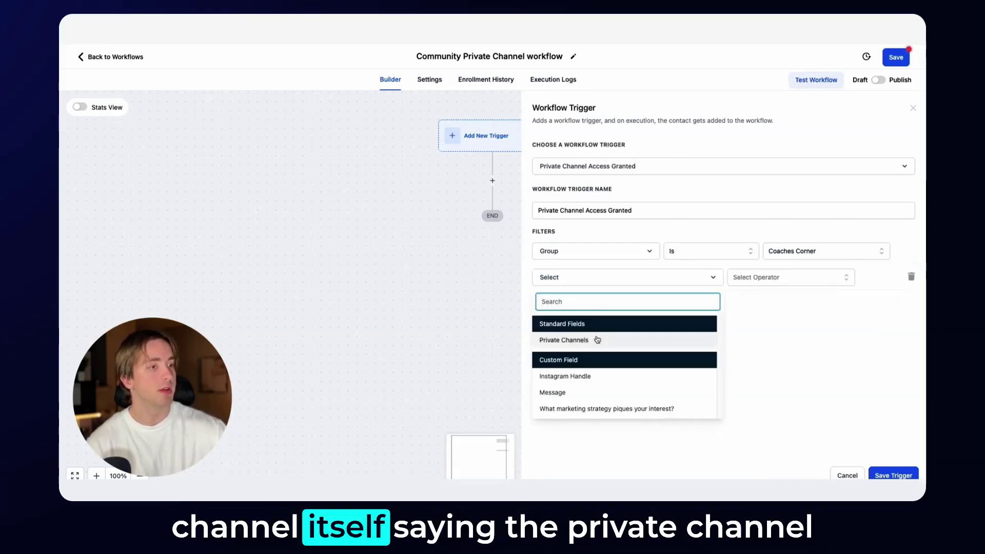
pyautogui.click(596, 340)
pyautogui.click(766, 277)
pyautogui.click(753, 296)
pyautogui.click(823, 278)
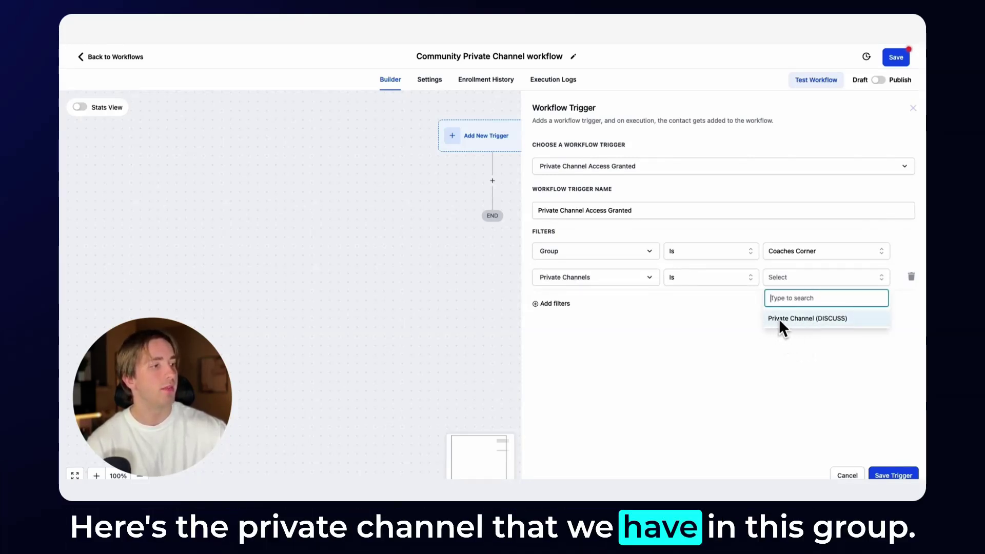
pyautogui.click(812, 322)
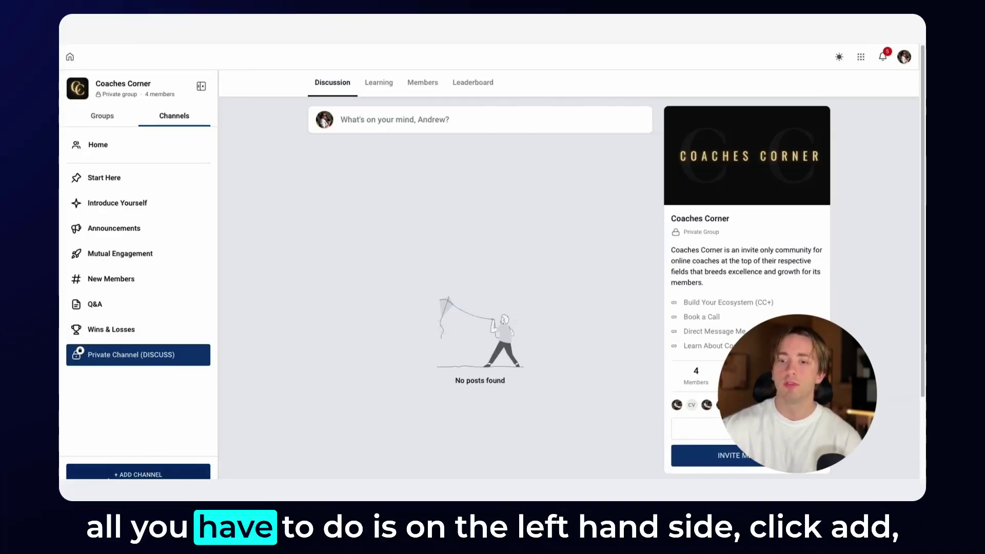
pyautogui.click(128, 475)
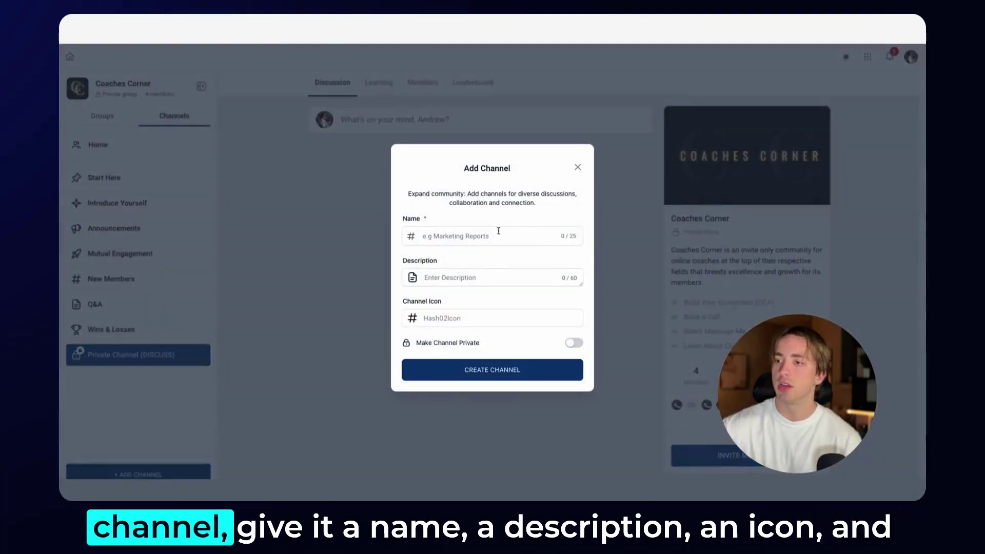
pyautogui.click(462, 278)
pyautogui.click(440, 319)
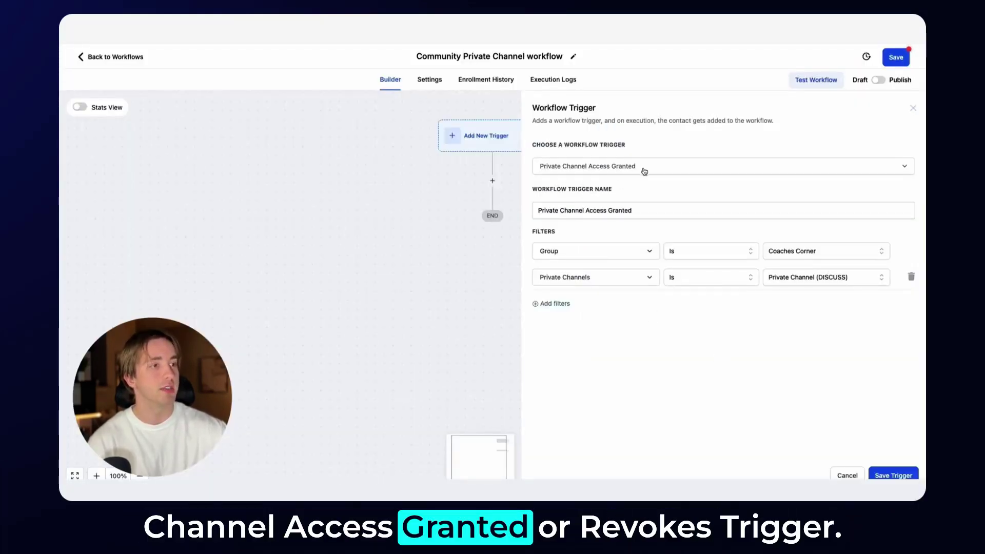
# - Add a third filter row, review the filterable fields, then delete the empty row
pyautogui.click(555, 303)
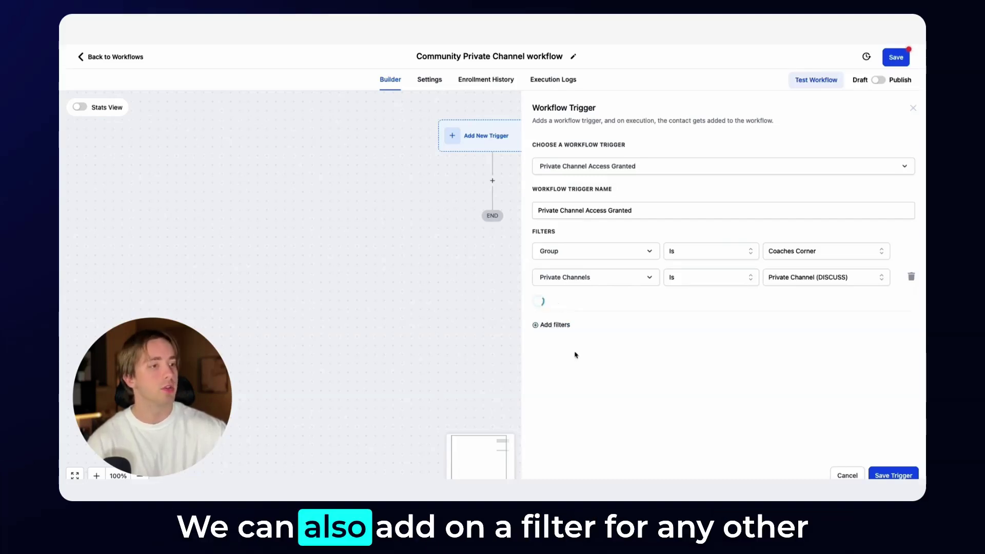
pyautogui.click(564, 310)
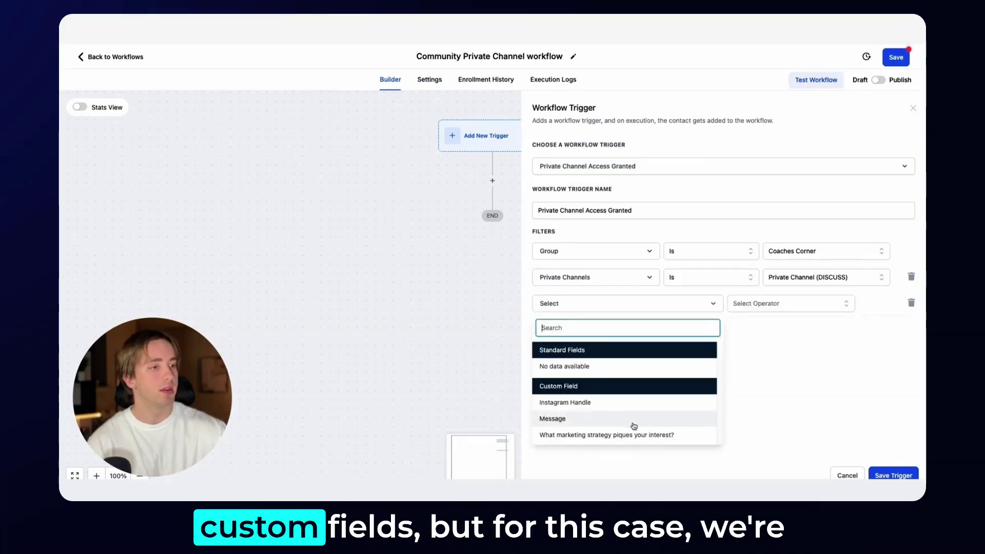
pyautogui.click(909, 304)
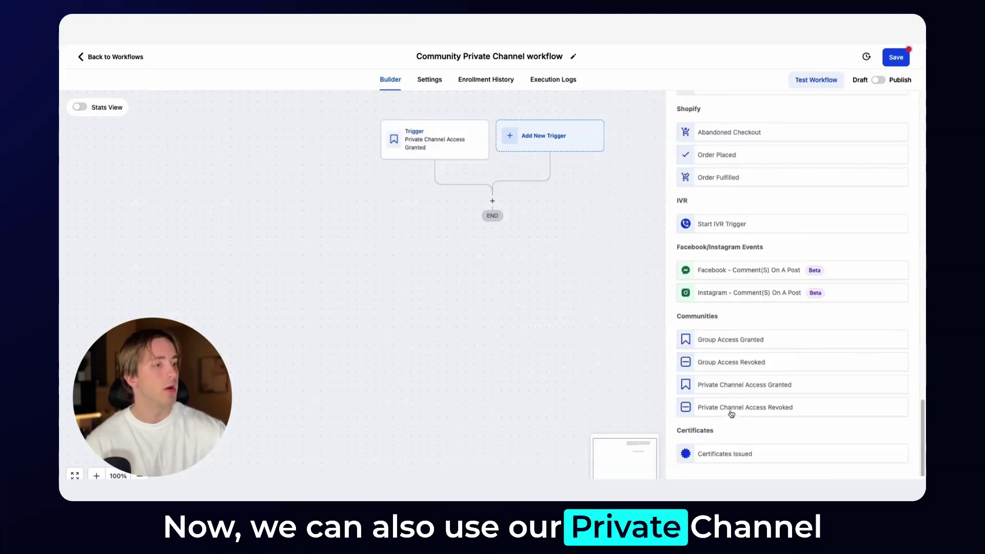
# - Choose the Private Channel Access Revoked trigger with the filter Group Is Coaches Corner
pyautogui.click(736, 411)
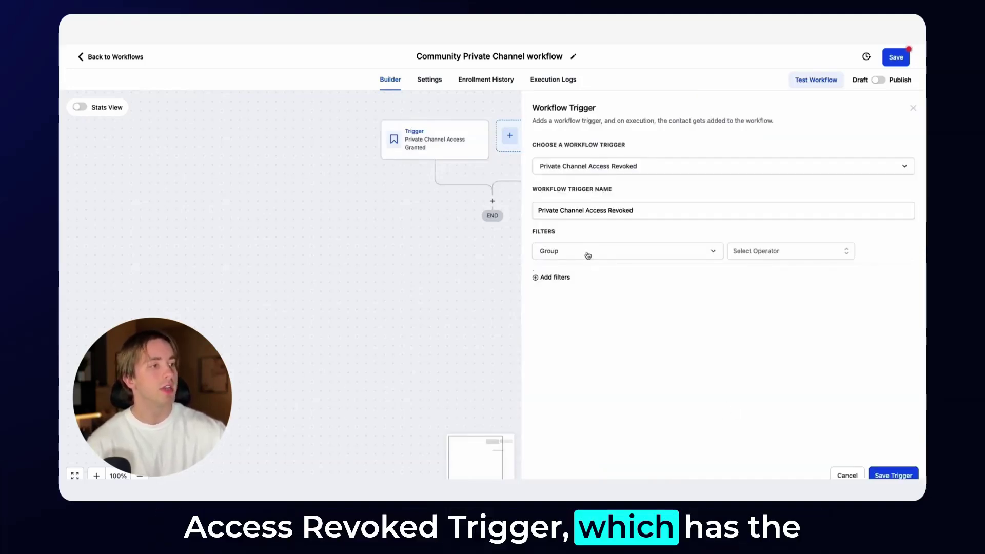
pyautogui.click(741, 251)
pyautogui.click(755, 270)
pyautogui.click(821, 251)
pyautogui.click(793, 288)
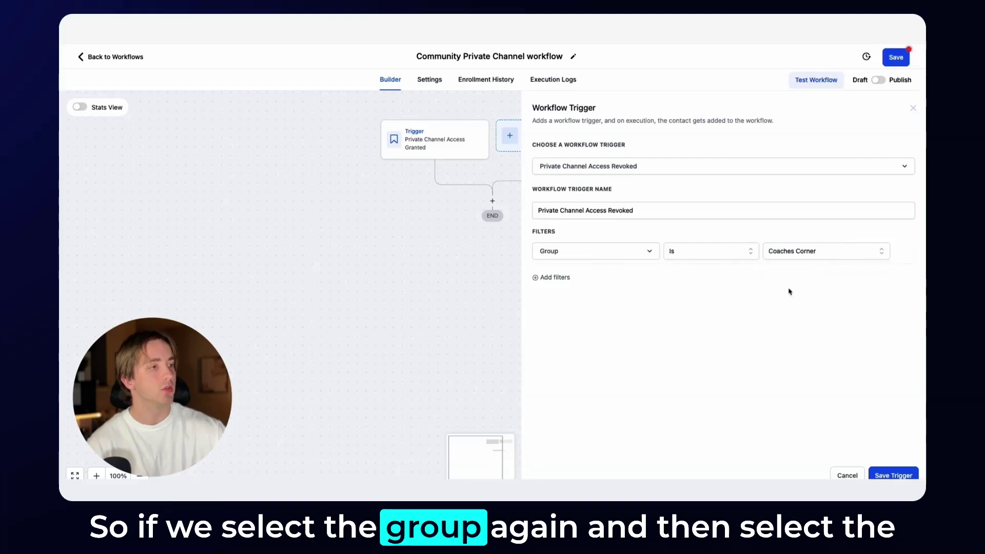
# - Add a second filter: Private Channels Is Private Channel (DISCUSS)
pyautogui.click(573, 280)
pyautogui.click(585, 336)
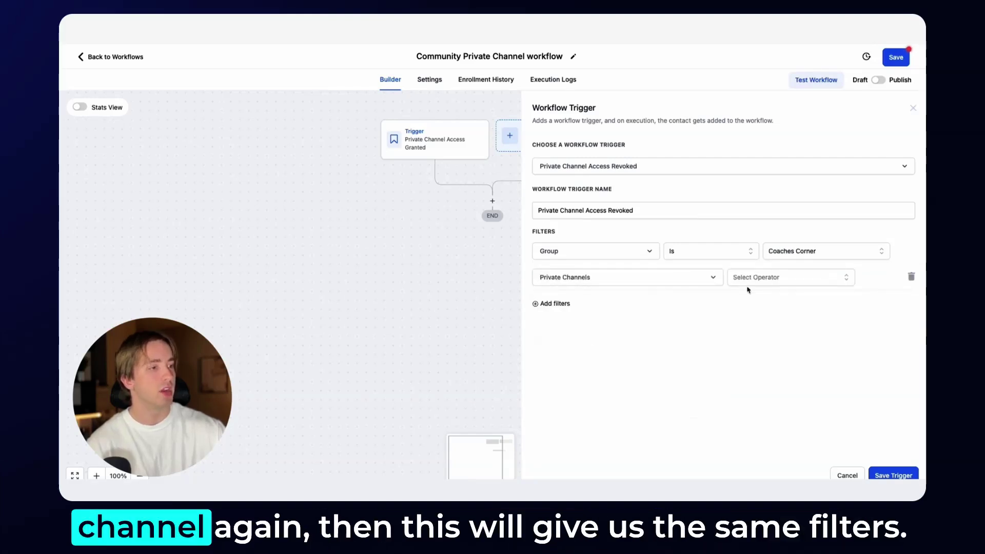
pyautogui.click(754, 279)
pyautogui.click(795, 318)
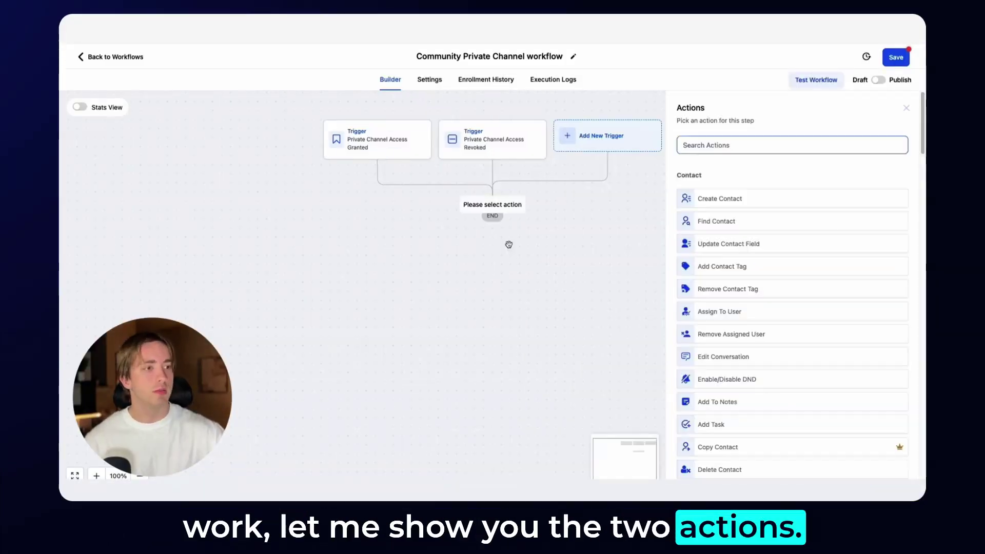
# - Save the Revoked trigger and add a Grant Private Channel Access action, found by searching 'pri'
pyautogui.click(509, 245)
pyautogui.click(493, 202)
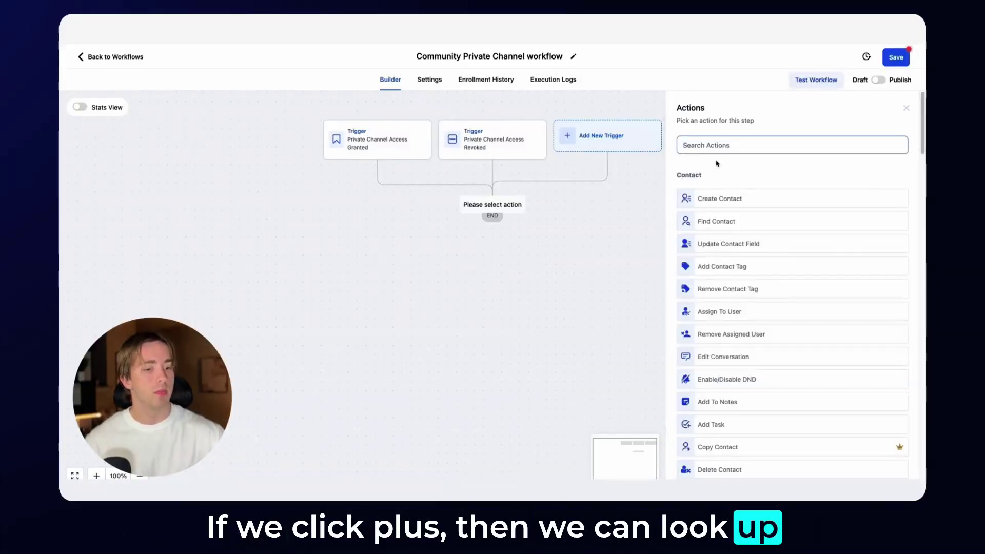
pyautogui.write('pri')
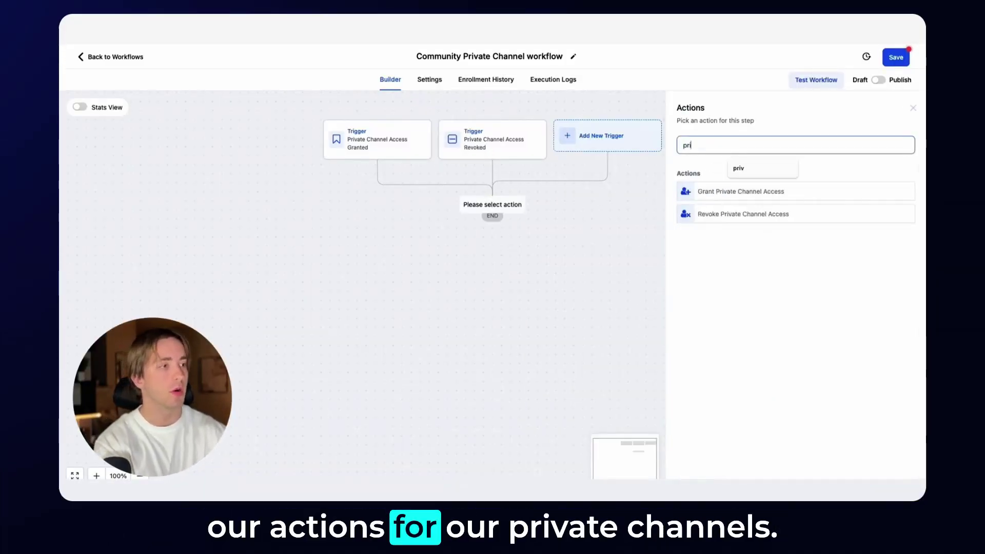
pyautogui.click(714, 199)
# - Set the action's group to Coaches Corner and its channel to Private Channel (DISCUSS)
pyautogui.click(714, 205)
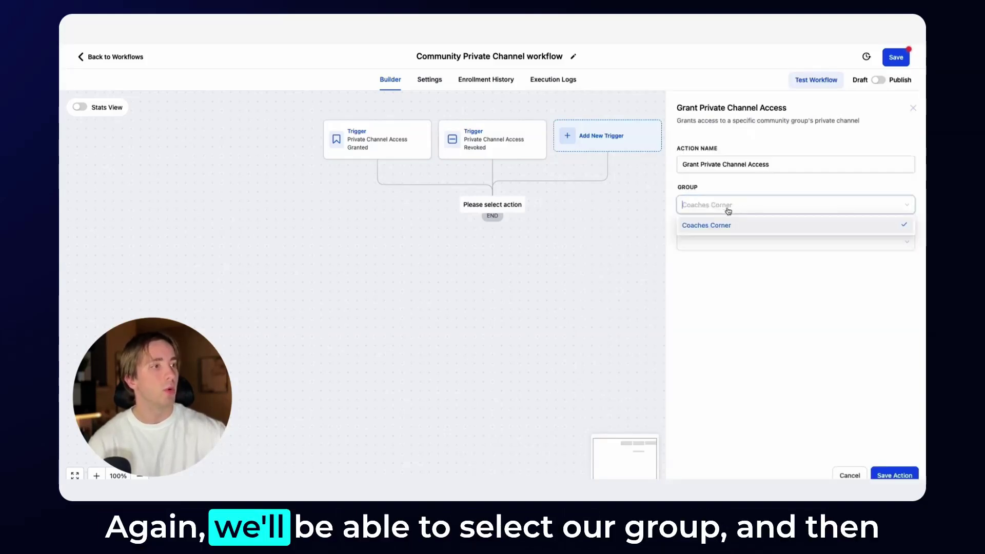
pyautogui.click(715, 225)
pyautogui.click(717, 242)
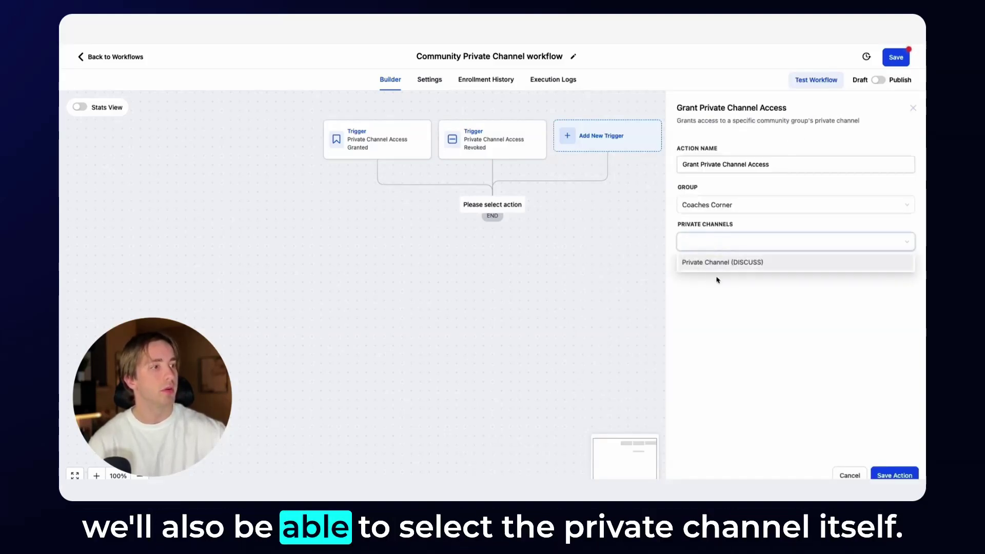
pyautogui.click(720, 265)
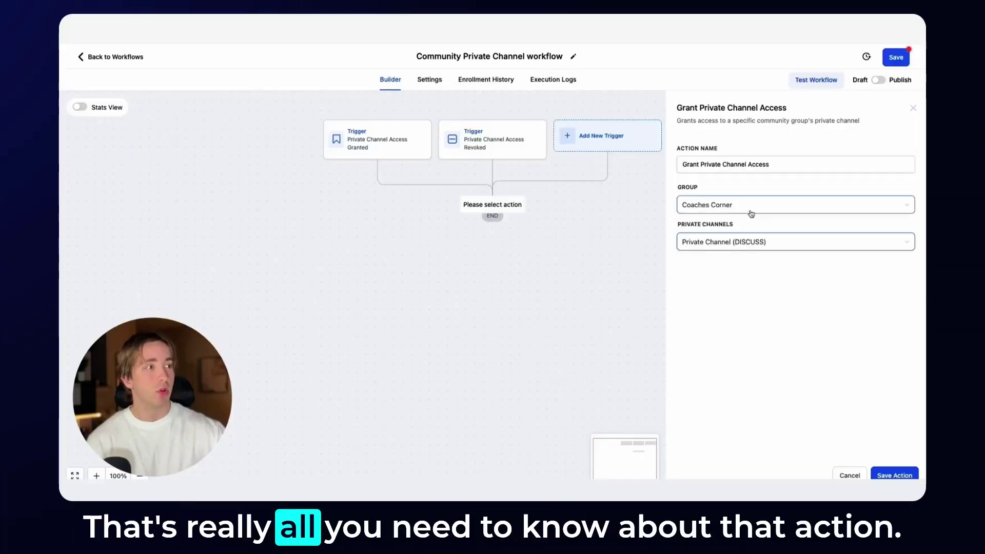
# - Save the Grant action, then add a Revoke Private Channel Access action and pick its community group
pyautogui.click(879, 474)
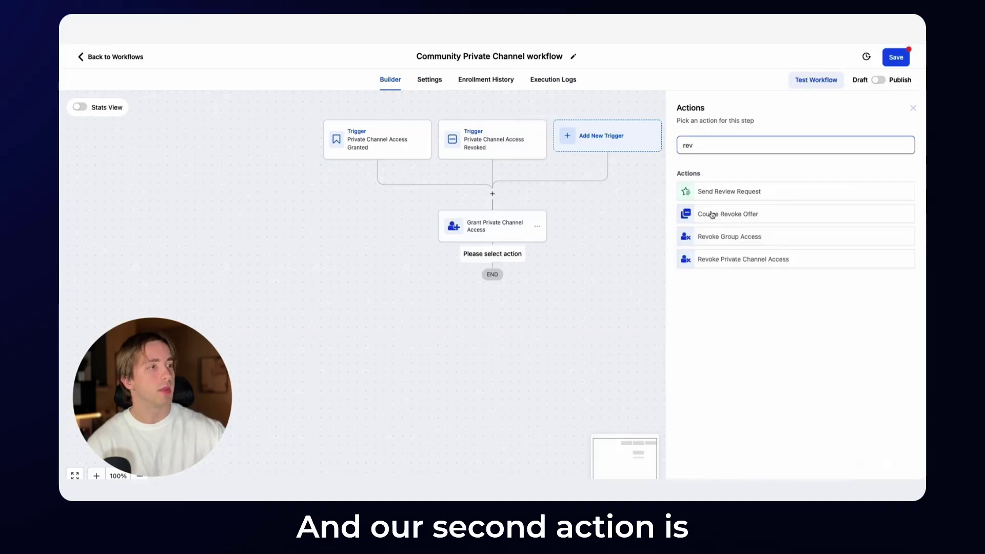
pyautogui.click(724, 260)
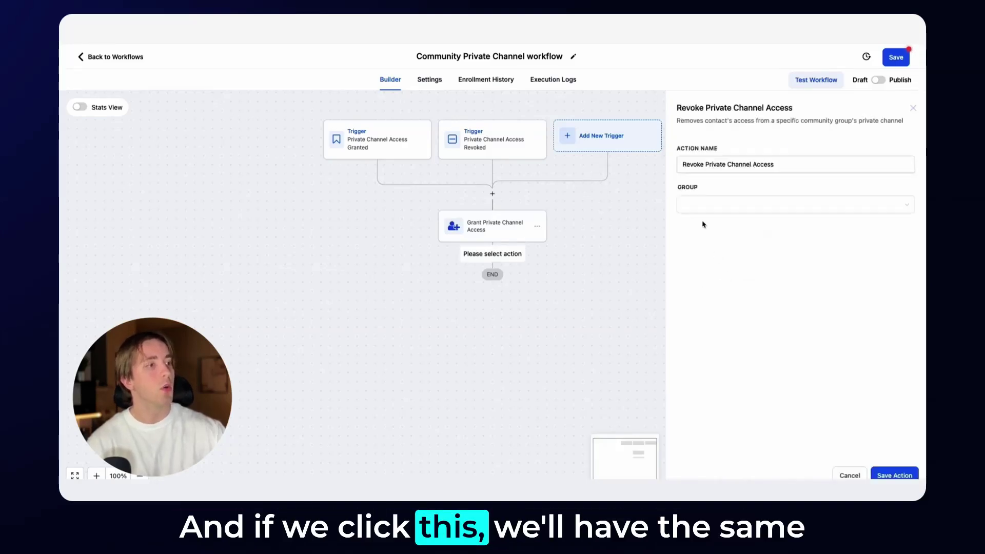
pyautogui.click(688, 204)
pyautogui.click(707, 225)
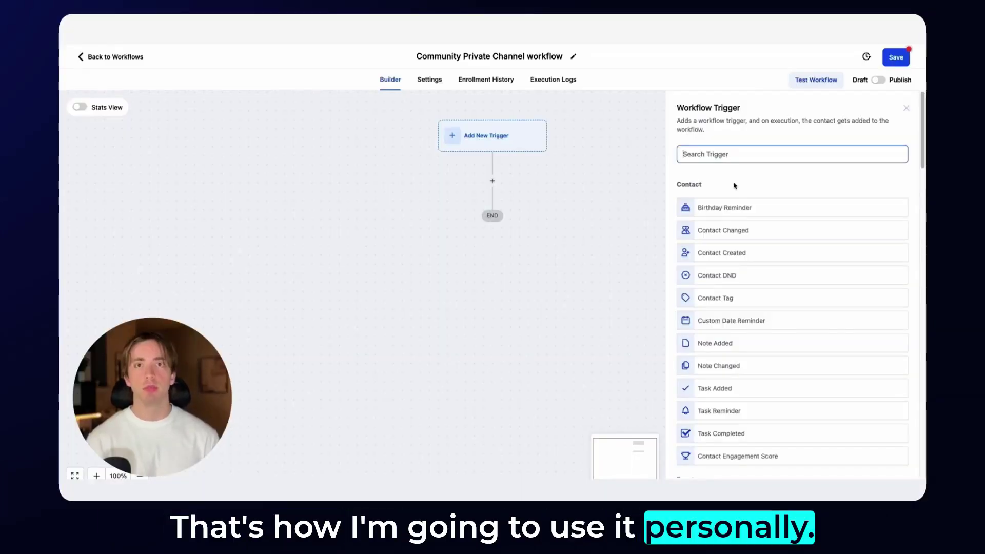
# - Make Order Submitted the trigger, filtered to Global Product Is Communities - Coaches Corner
pyautogui.write('order')
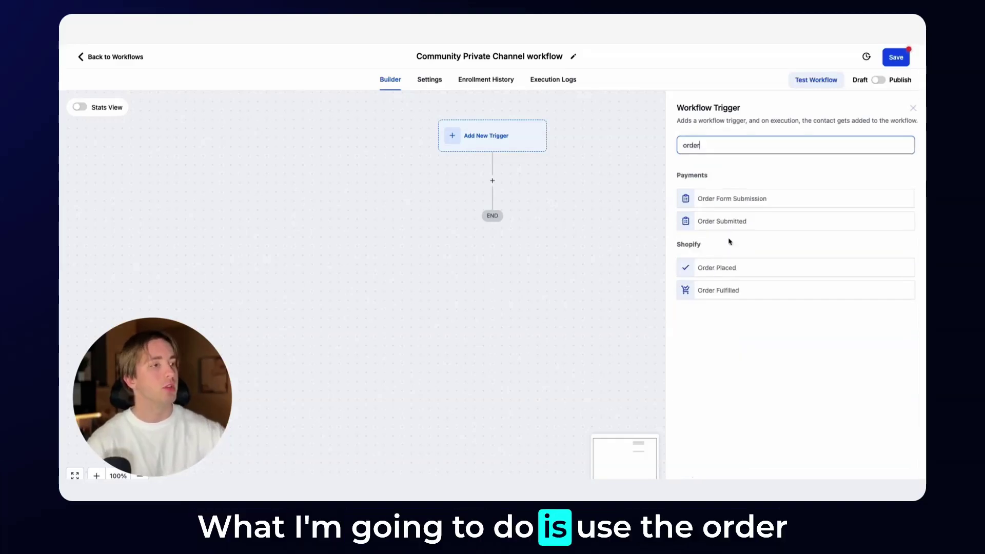
pyautogui.click(713, 226)
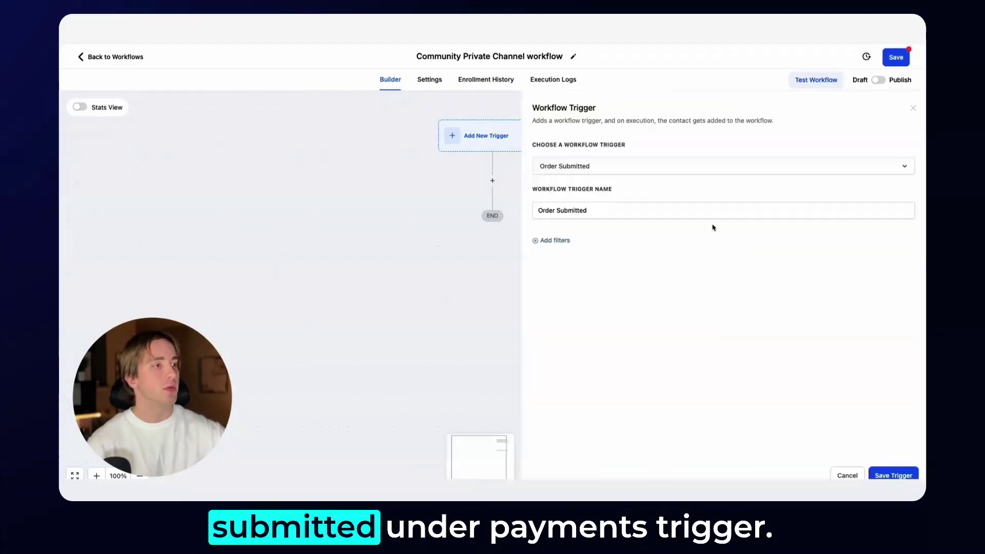
pyautogui.click(562, 242)
pyautogui.click(569, 251)
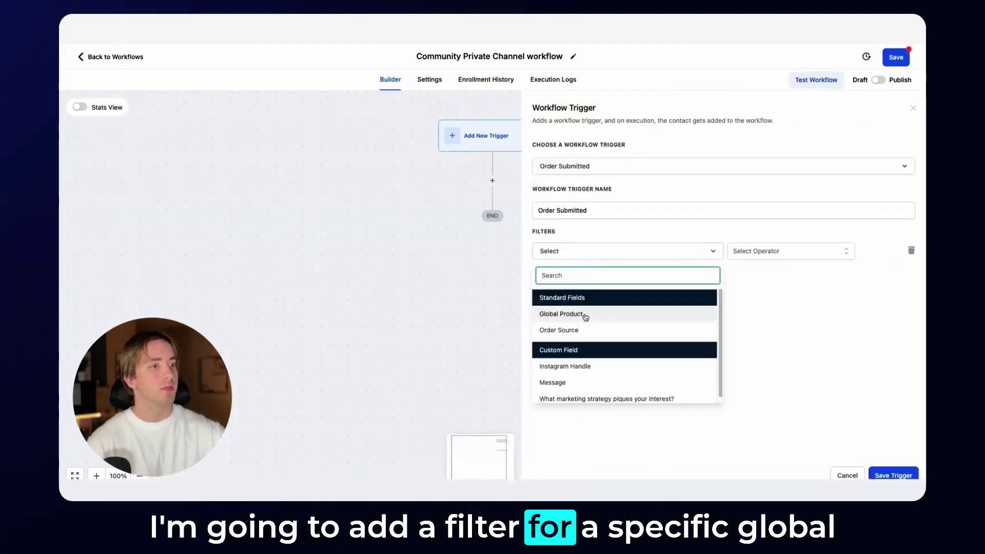
pyautogui.click(564, 314)
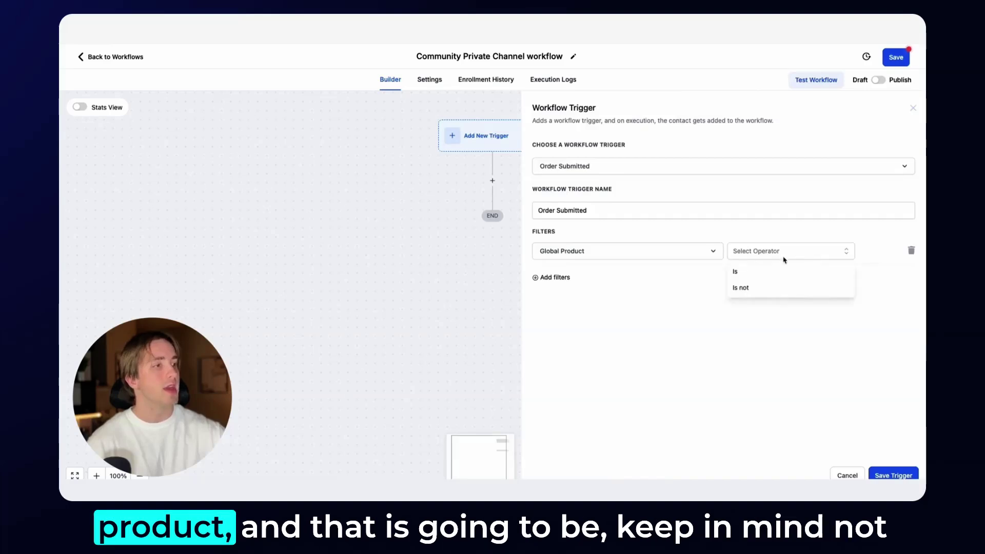
pyautogui.click(767, 271)
pyautogui.click(794, 252)
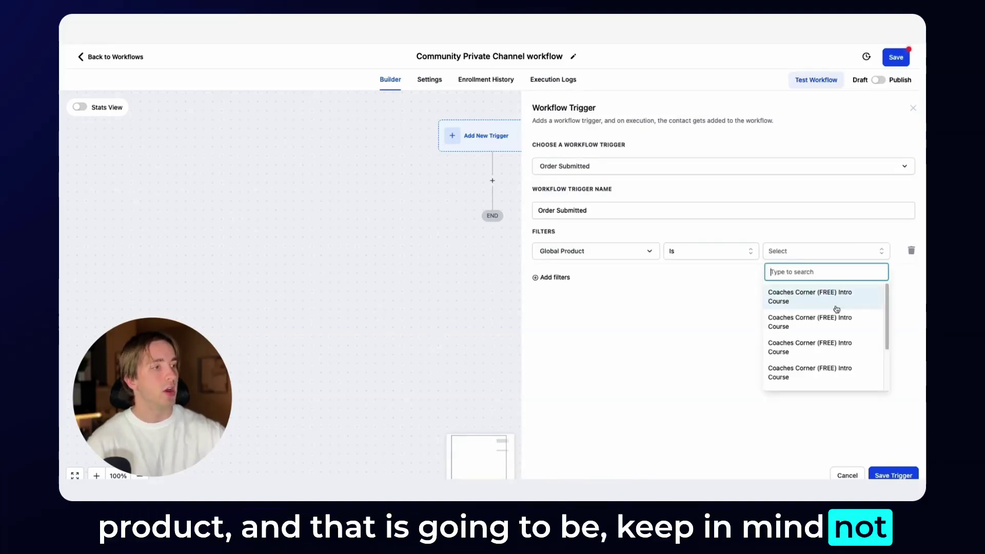
pyautogui.scroll(-3, 837, 309)
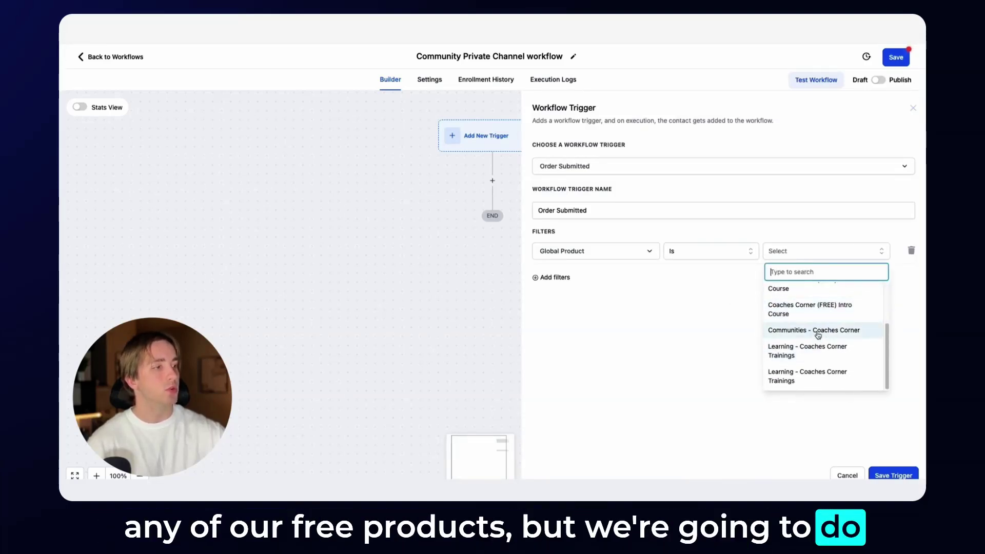
pyautogui.click(817, 332)
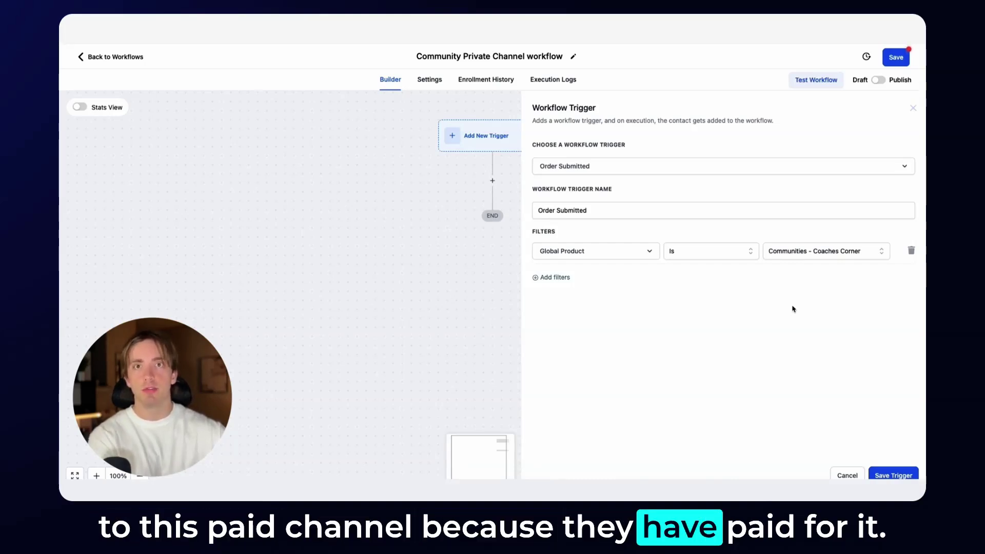
# - Save the trigger, then add and save a Grant Private Channel Access step for Coaches Corner, Private Channel (DISCUSS)
pyautogui.click(889, 474)
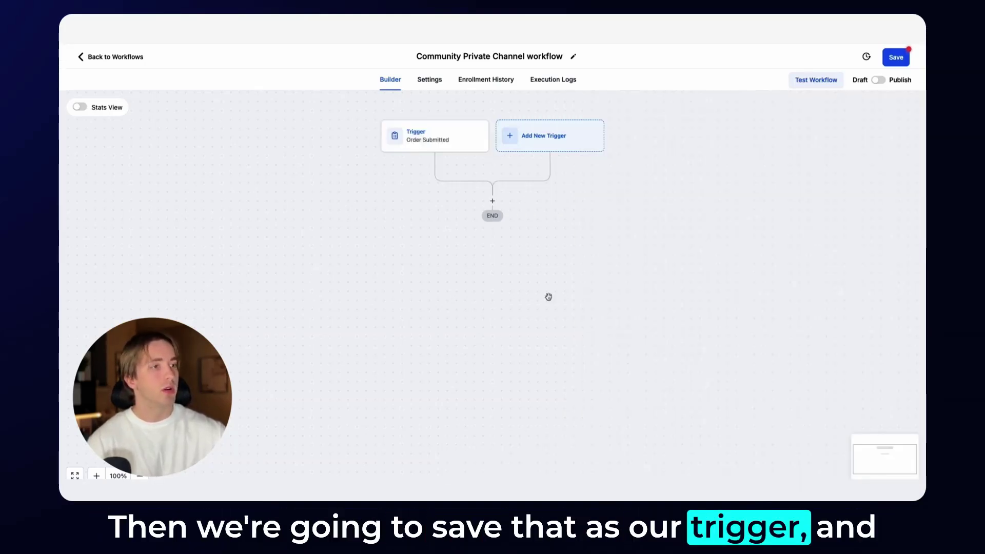
pyautogui.click(492, 201)
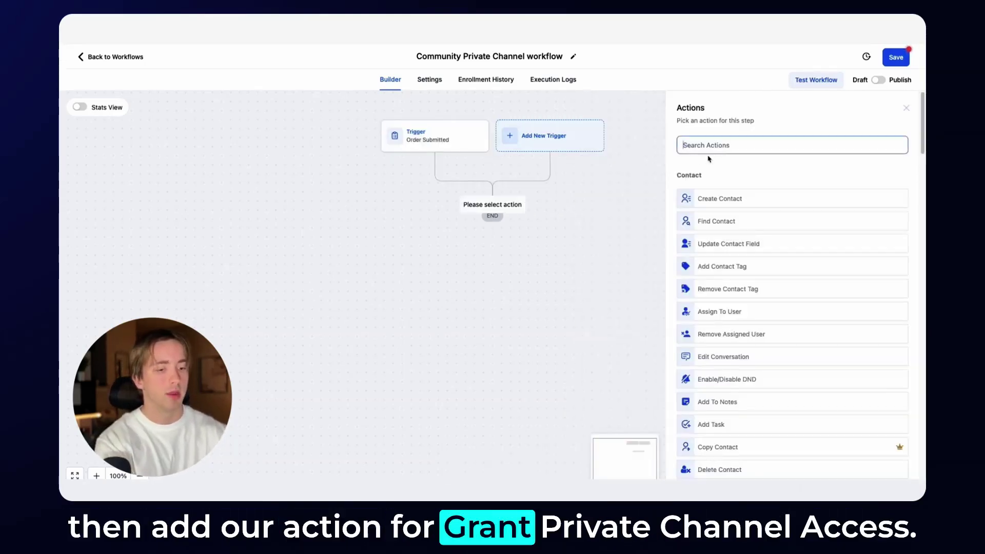
pyautogui.write('gra')
pyautogui.click(745, 277)
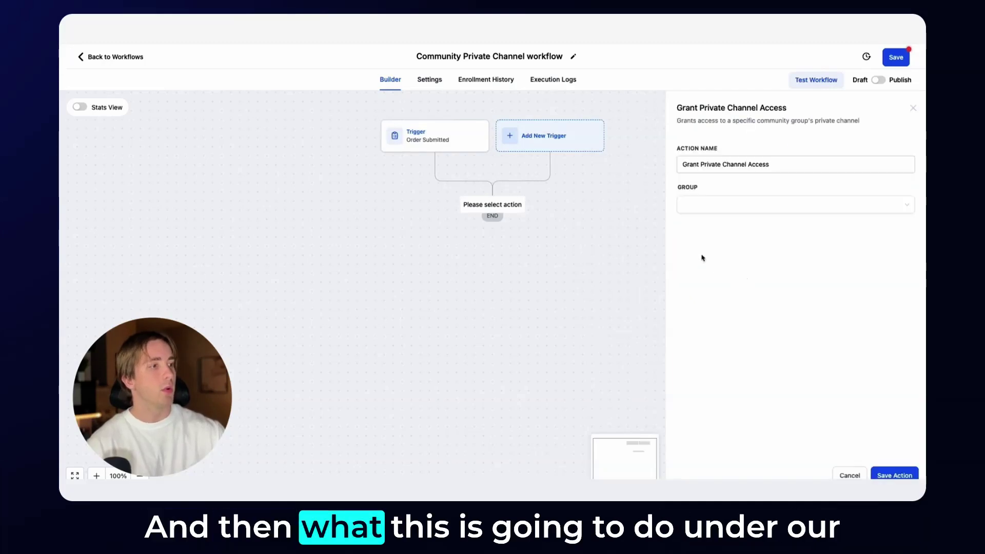
pyautogui.click(713, 226)
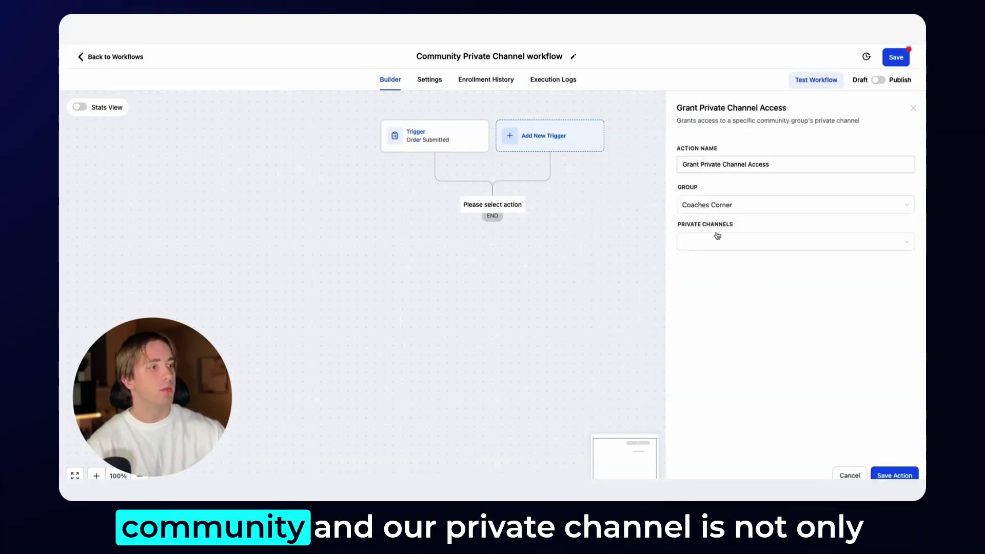
pyautogui.click(717, 241)
pyautogui.click(717, 263)
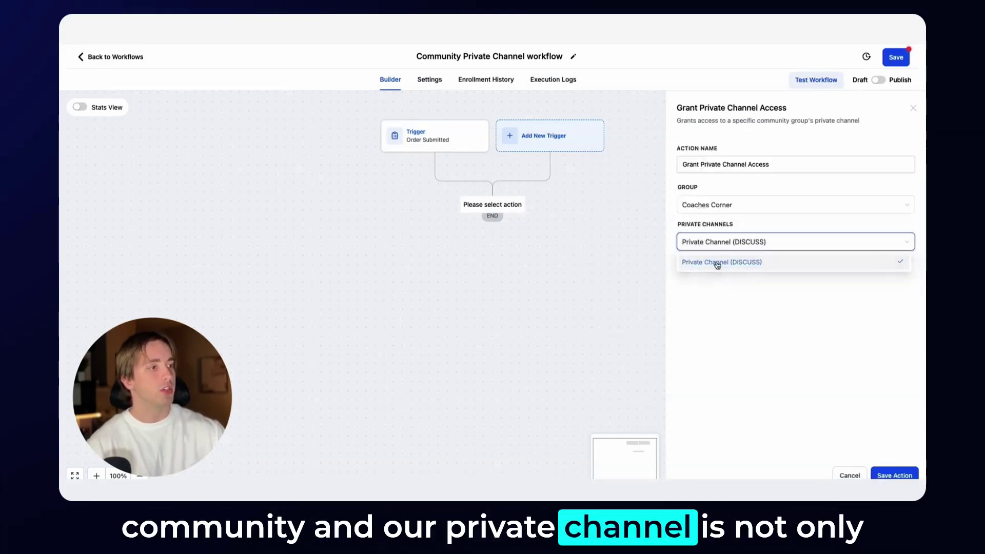
pyautogui.click(894, 473)
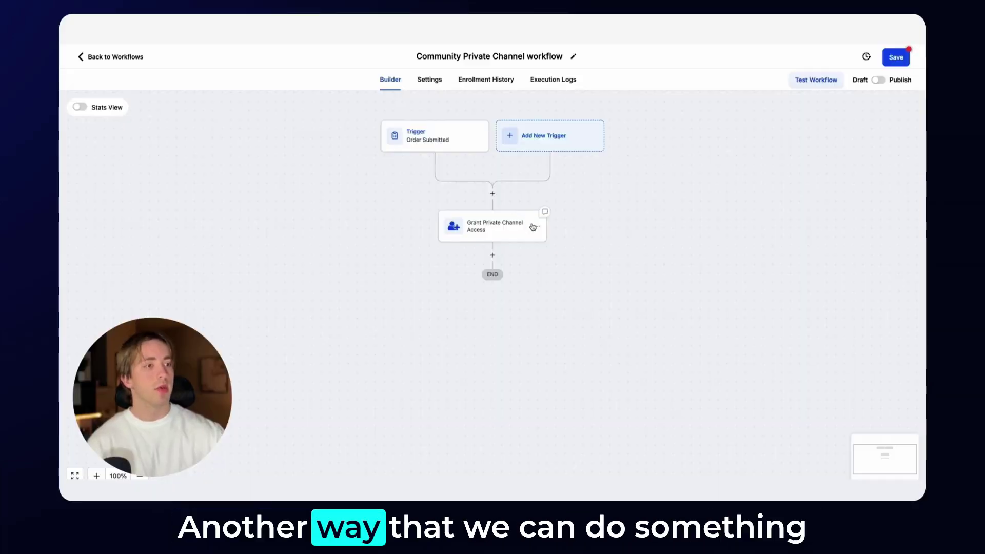
# - Delete the Grant Private Channel Access step from the workflow
pyautogui.click(537, 226)
pyautogui.moveTo(575, 304)
pyautogui.click(621, 246)
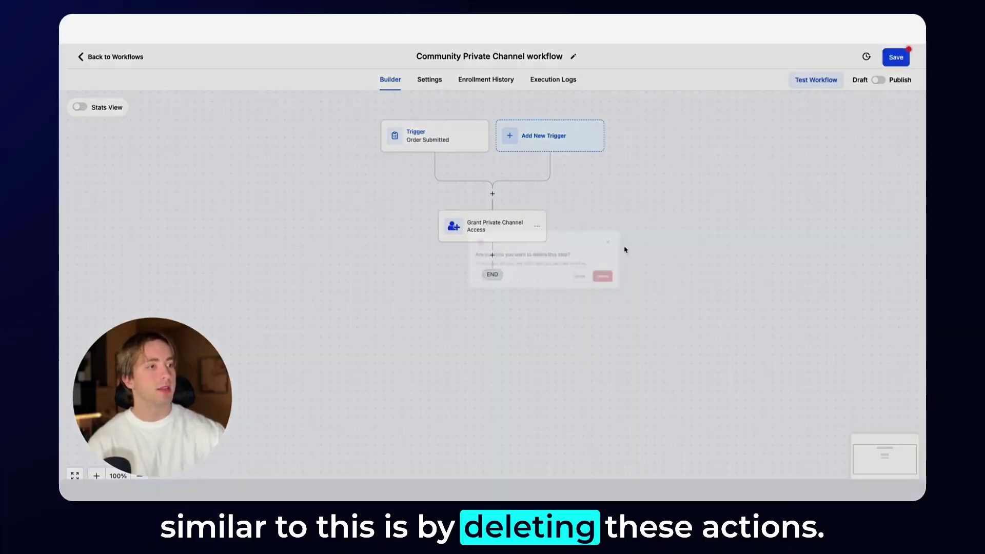
pyautogui.click(588, 294)
# - Change the workflow trigger from Order Submitted to Refund
pyautogui.click(443, 139)
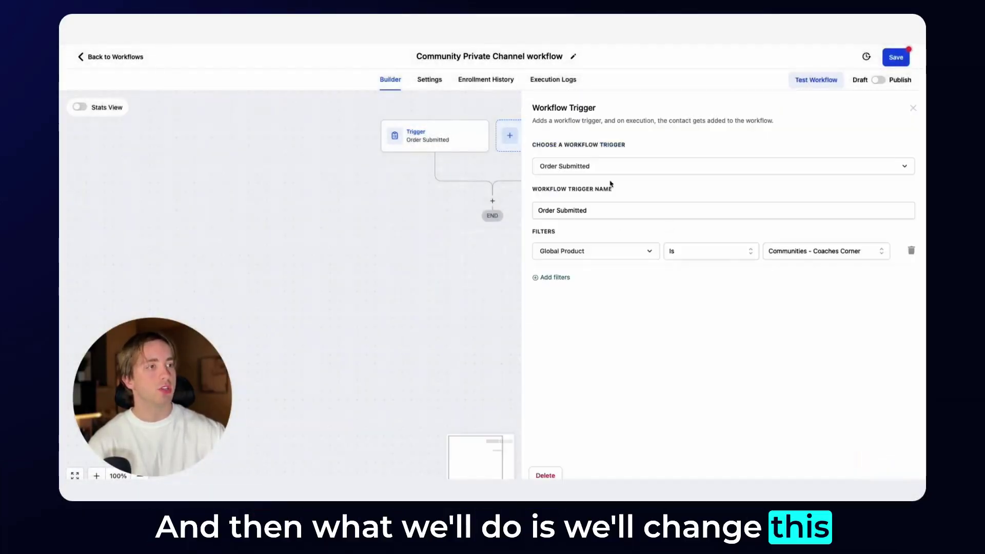
pyautogui.click(576, 165)
pyautogui.write('re')
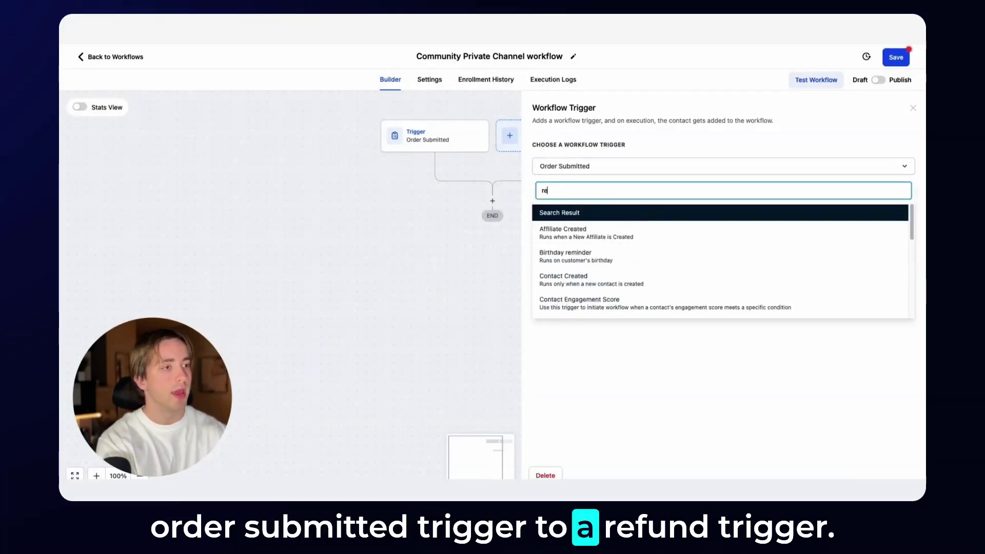
pyautogui.write('fund')
pyautogui.click(623, 230)
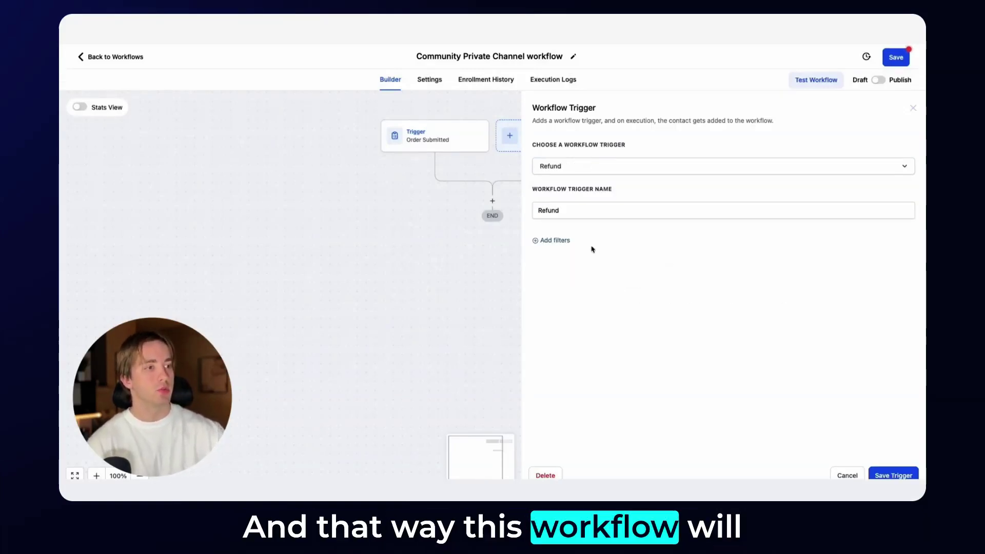
# - Filter the Refund trigger to Source Is Communities
pyautogui.click(565, 240)
pyautogui.click(568, 251)
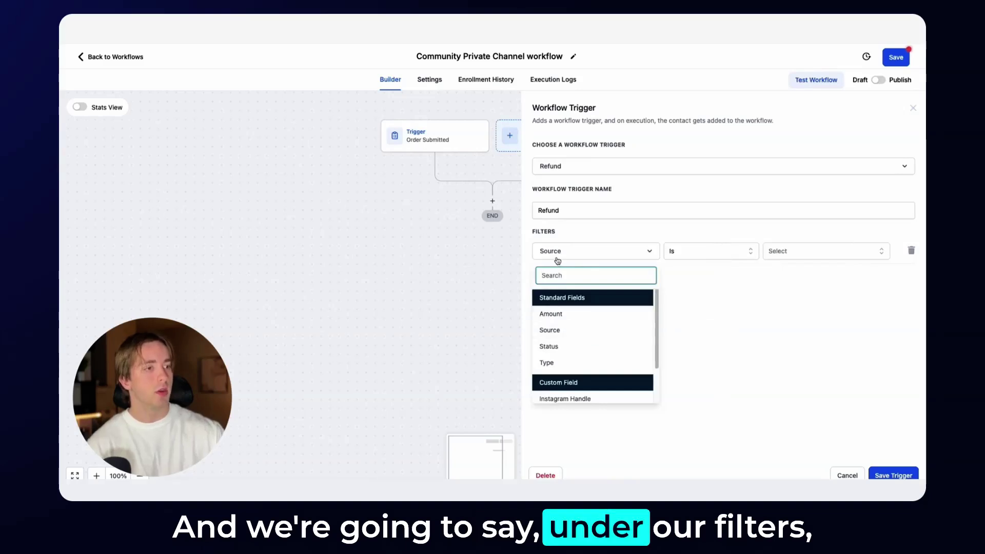
pyautogui.click(574, 331)
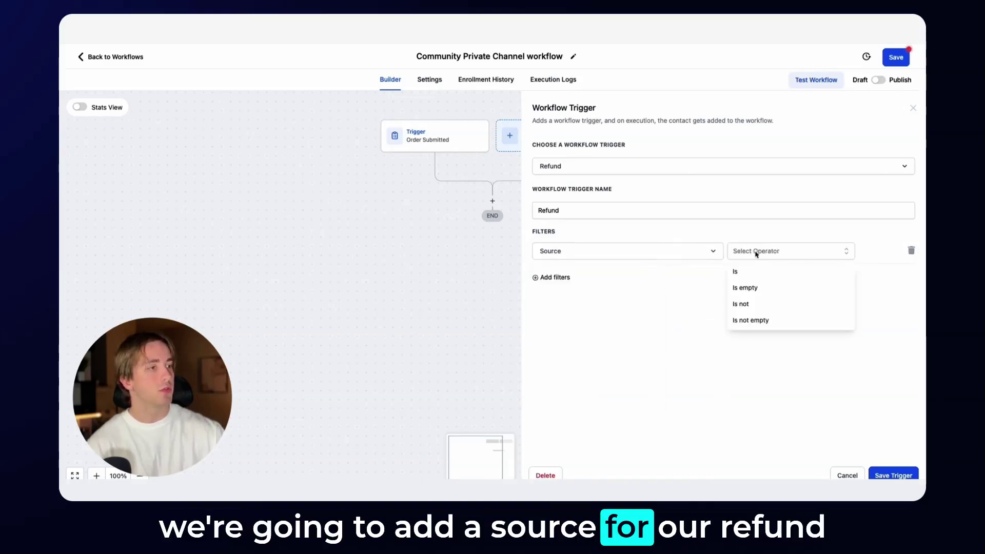
pyautogui.click(764, 268)
pyautogui.click(778, 258)
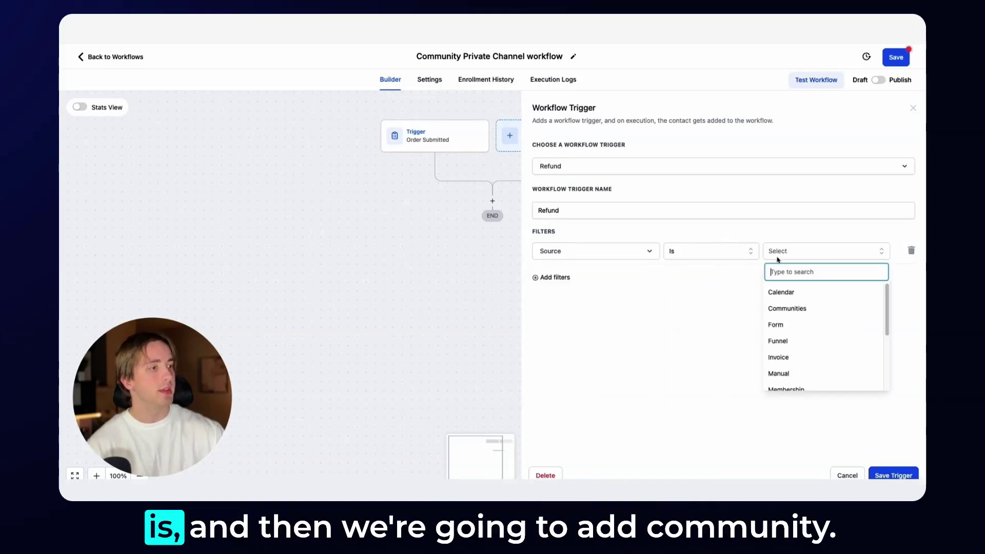
pyautogui.click(801, 310)
# - Save the Refund trigger, then add and save a Revoke Private Channel Access step for Coaches Corner, Private Channel (DISCUSS)
pyautogui.click(889, 473)
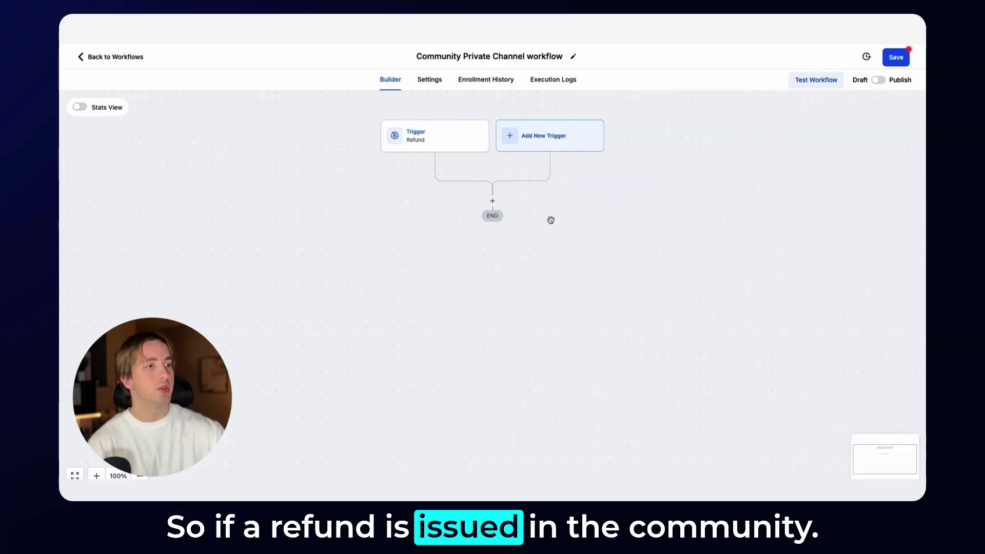
pyautogui.click(492, 201)
pyautogui.write('re')
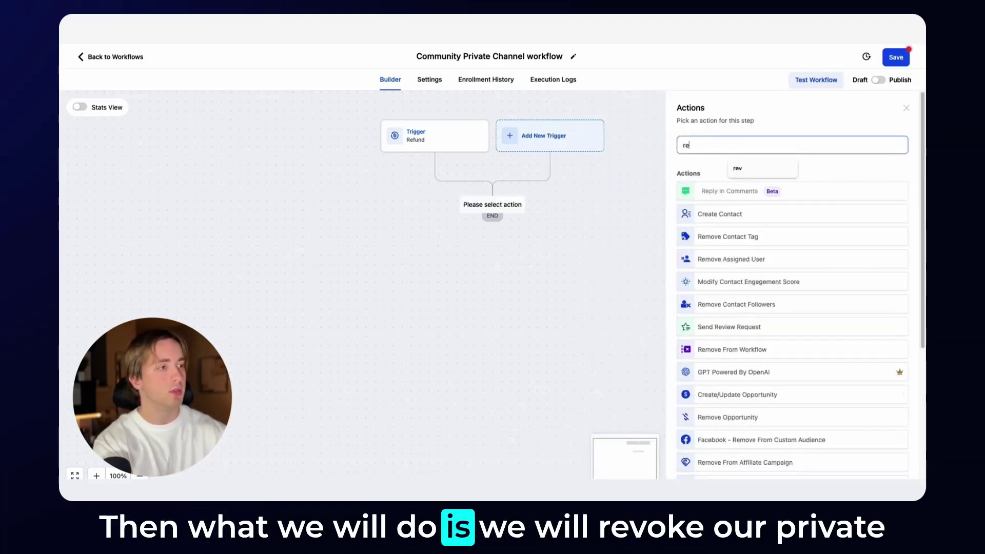
pyautogui.write('v')
pyautogui.click(762, 266)
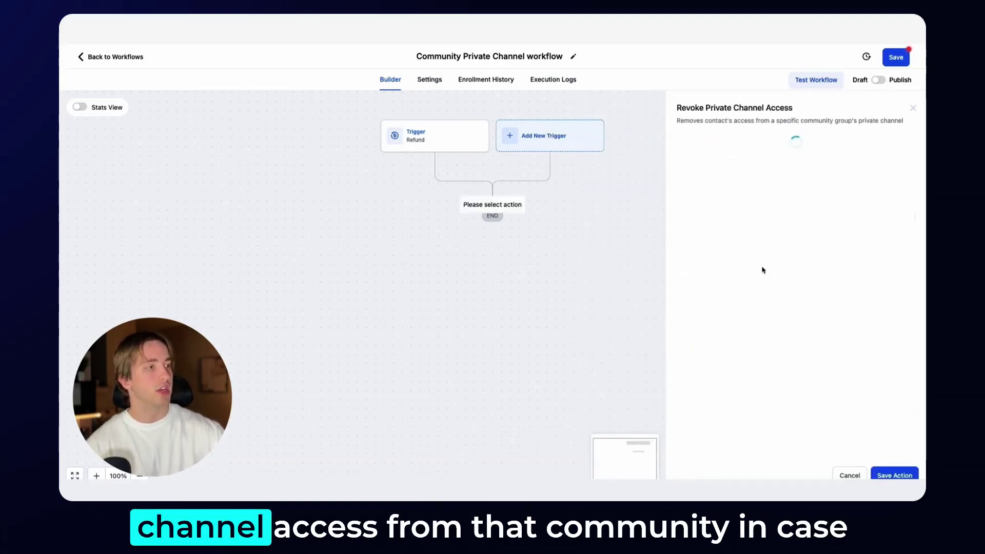
pyautogui.click(711, 204)
pyautogui.click(721, 225)
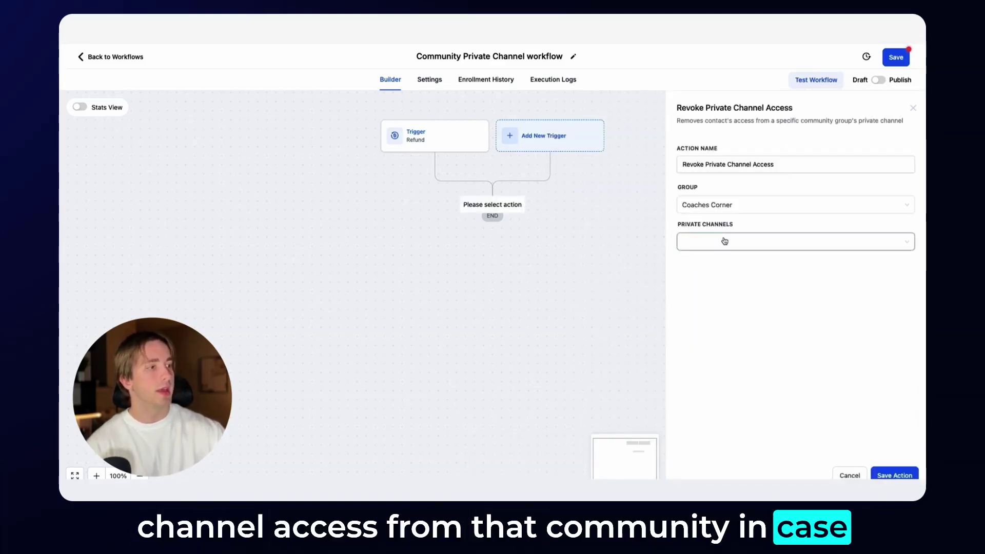
pyautogui.click(721, 241)
pyautogui.click(728, 264)
pyautogui.click(895, 475)
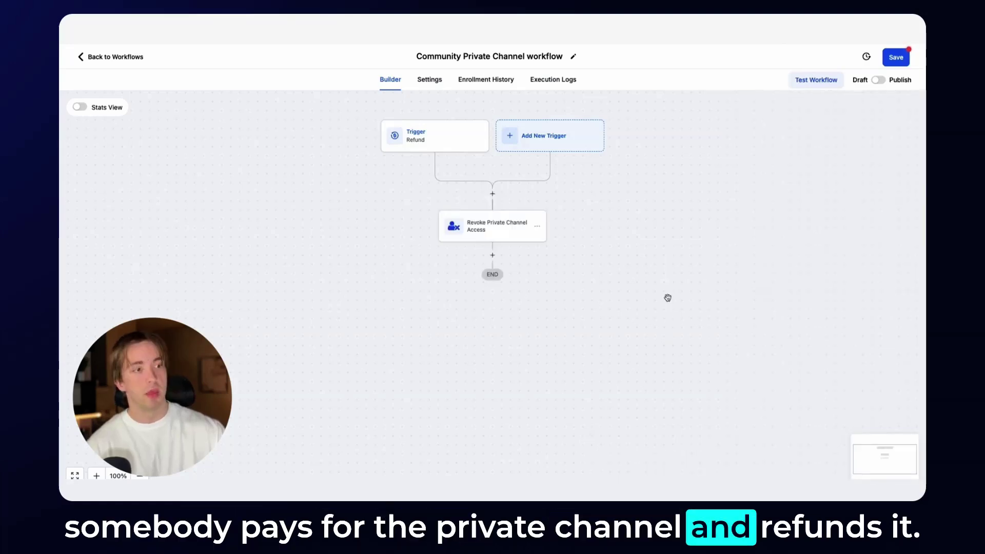